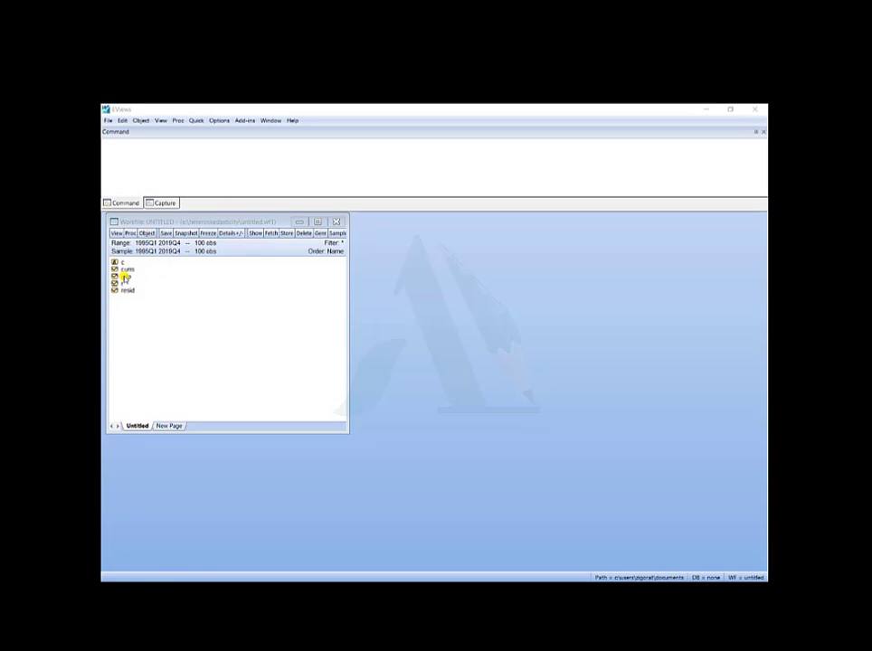
# Open the cuns and gdp series together as a group.
pyautogui.click(128, 269)
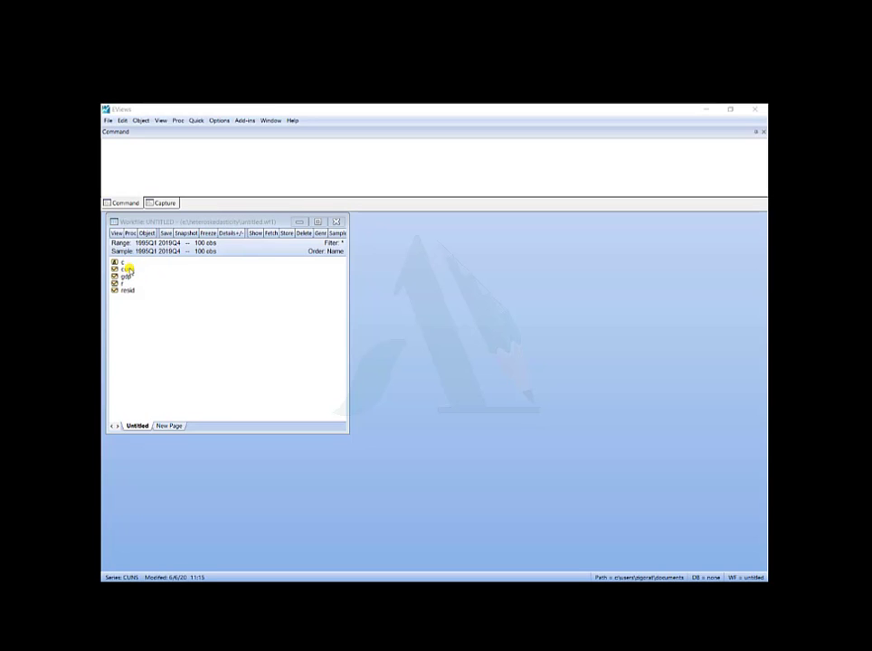
pyautogui.click(128, 269)
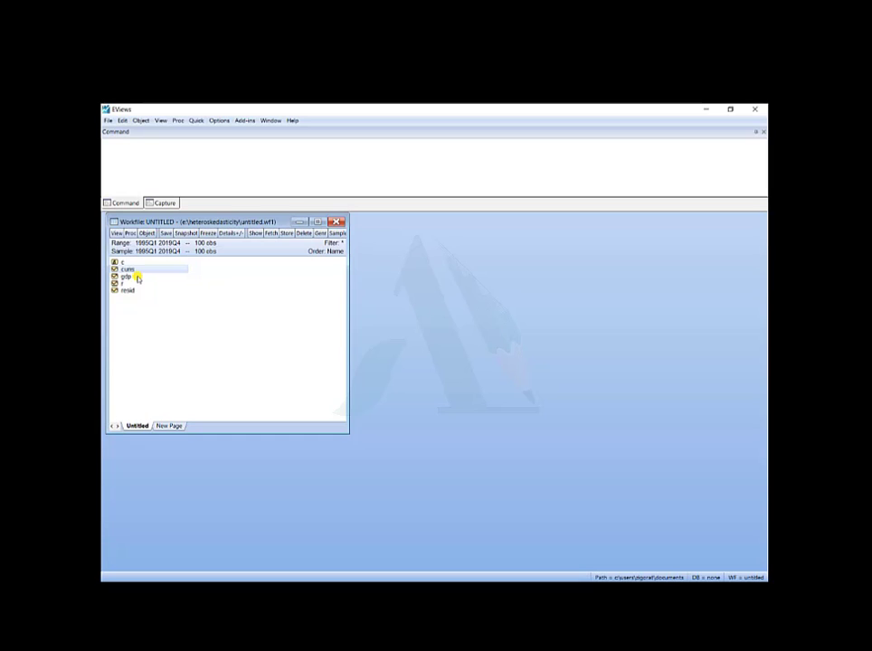
pyautogui.keyDown('ctrl'); pyautogui.click(136, 277); pyautogui.keyUp('ctrl')
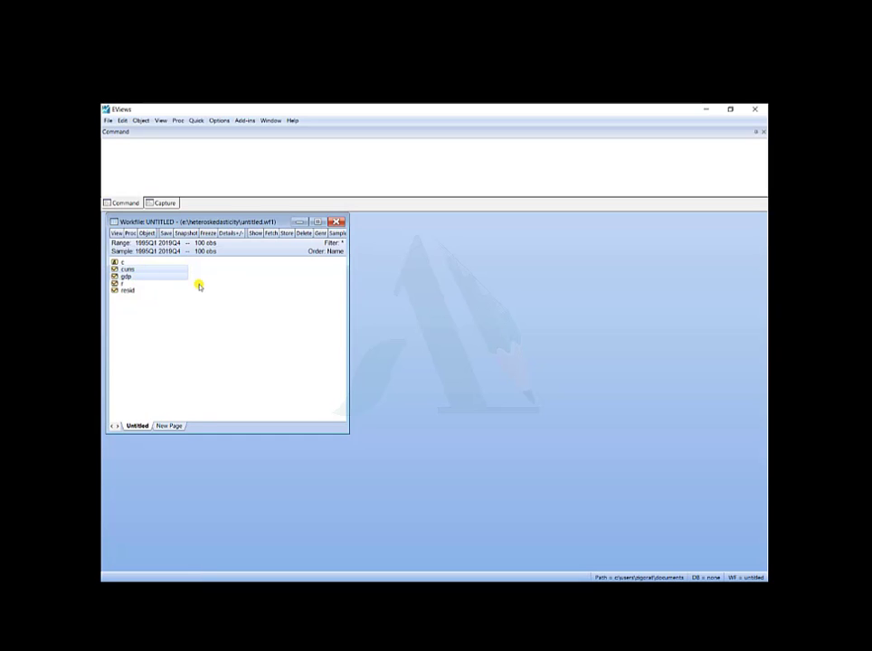
pyautogui.rightClick(179, 273)
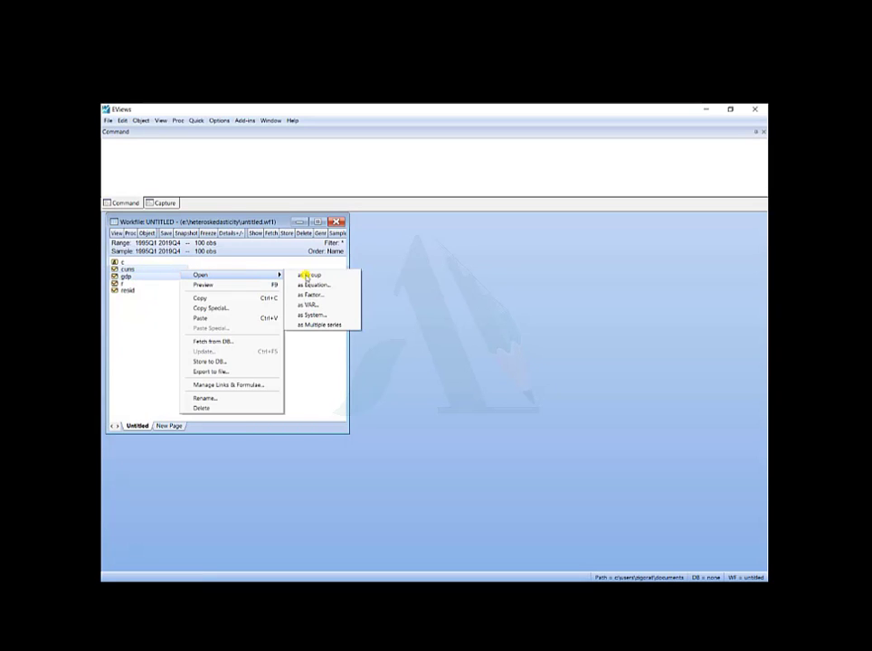
pyautogui.click(317, 275)
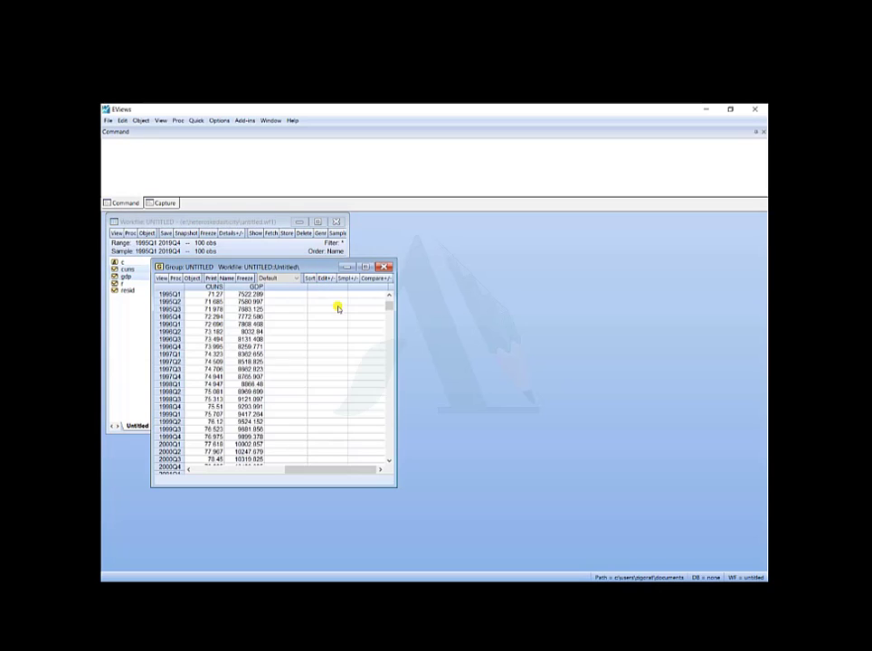
# Set up a graph of the cuns and gdp group as a Scatter type with a Regression Line fit.
pyautogui.click(162, 278)
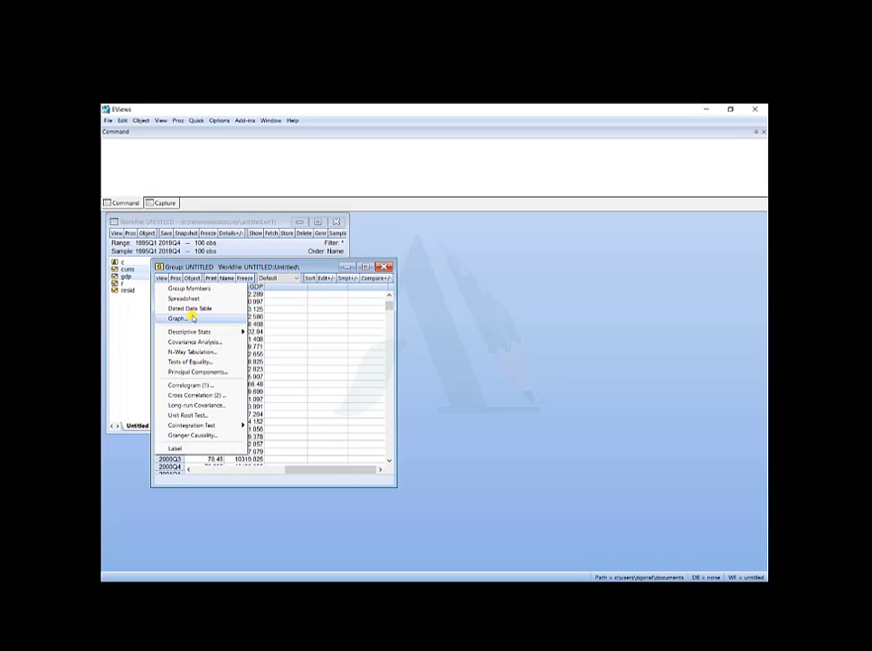
pyautogui.click(192, 319)
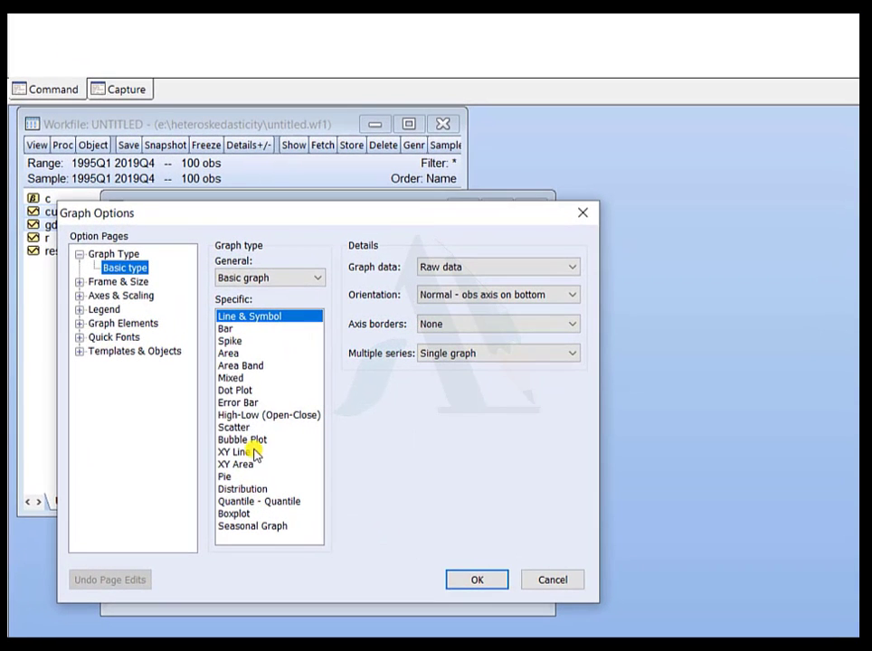
pyautogui.click(263, 428)
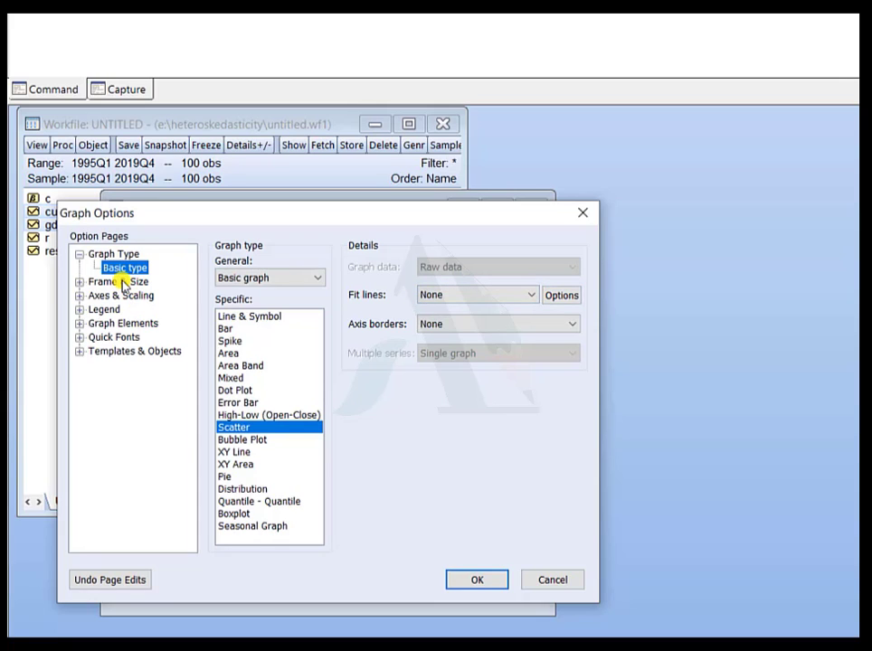
pyautogui.click(534, 296)
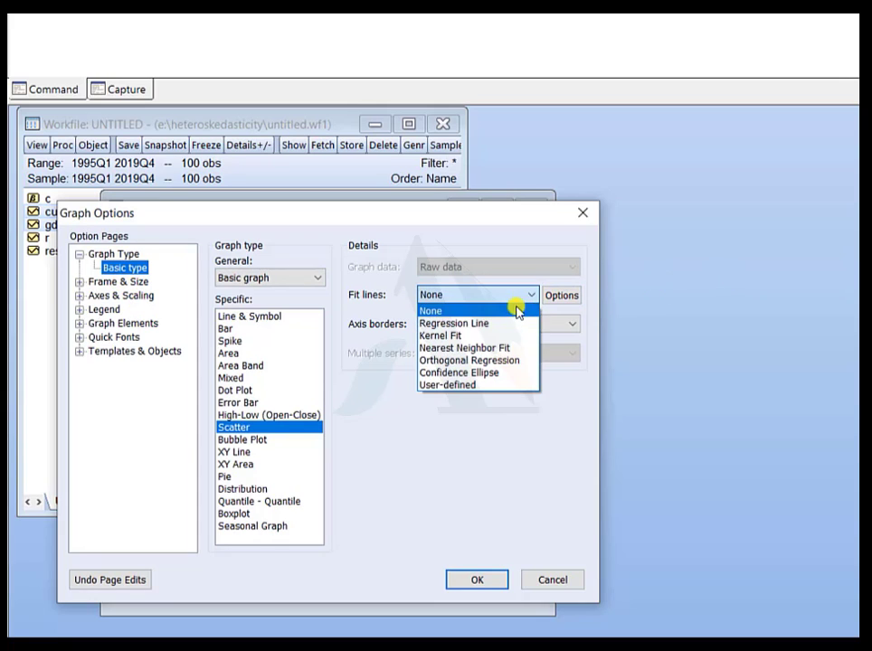
pyautogui.click(508, 324)
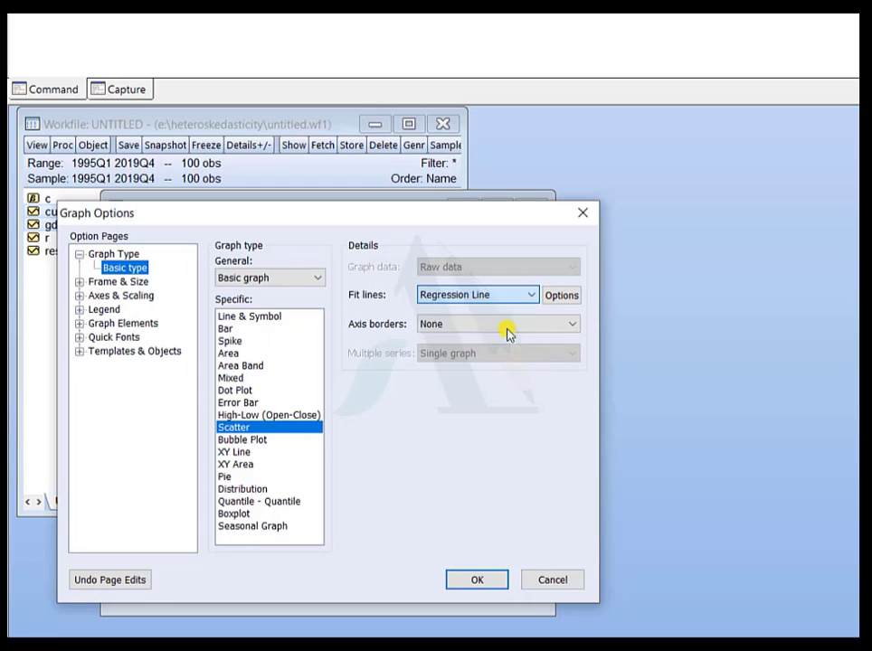
# Assign the GDP series to the bottom axis, check that CUNS uses the left axis, and draw the scatter plot.
pyautogui.click(156, 296)
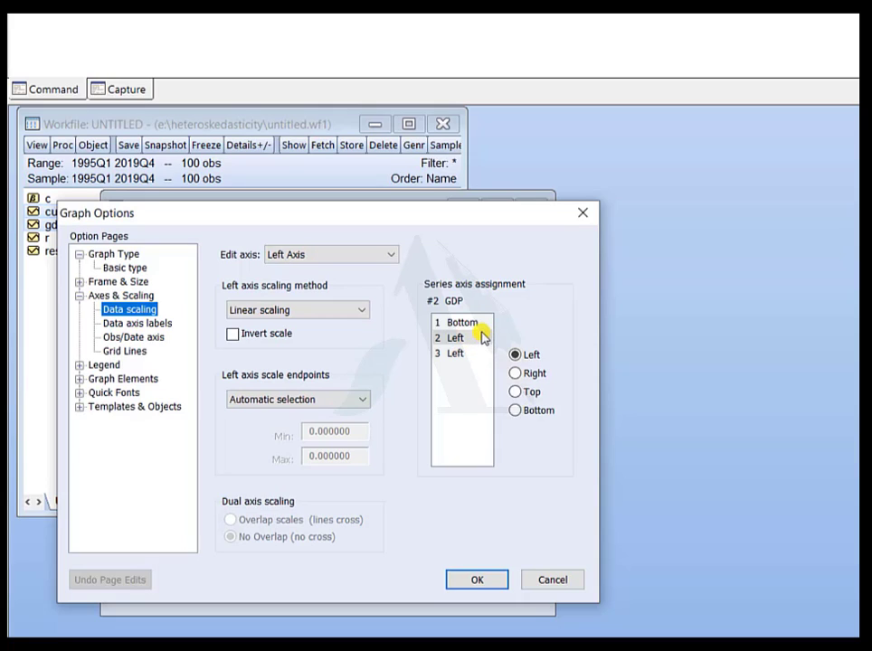
pyautogui.click(513, 412)
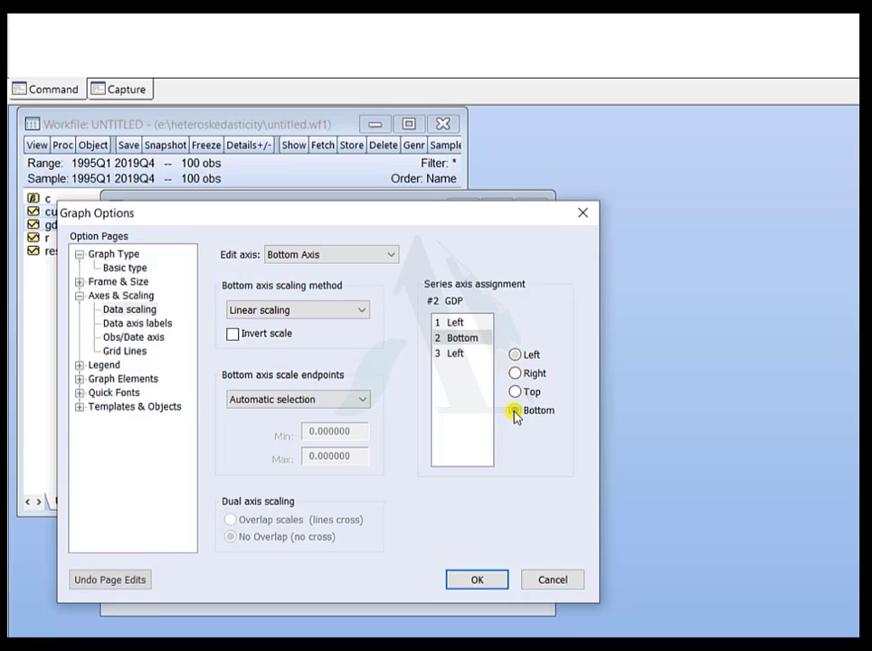
pyautogui.click(462, 324)
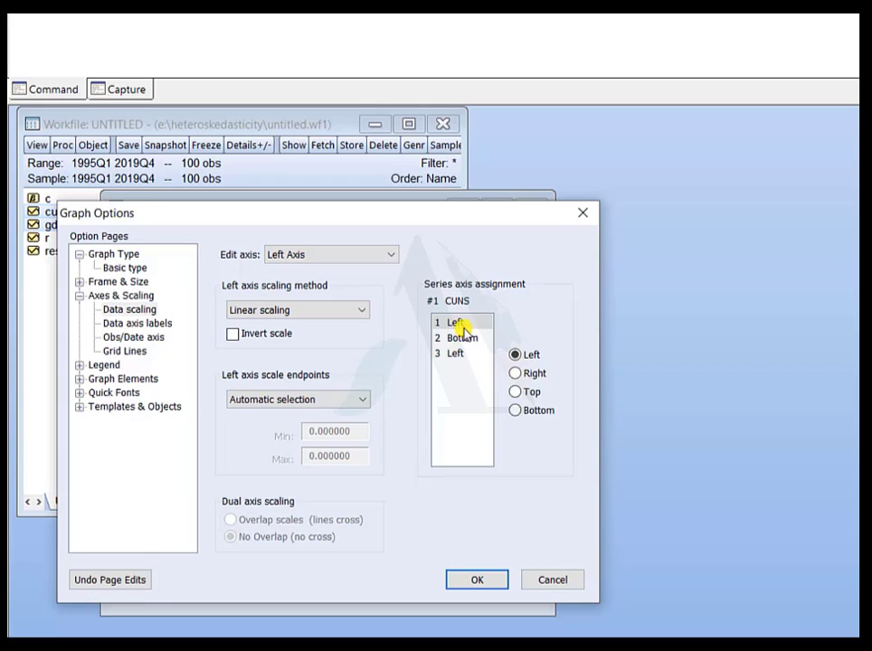
pyautogui.click(469, 338)
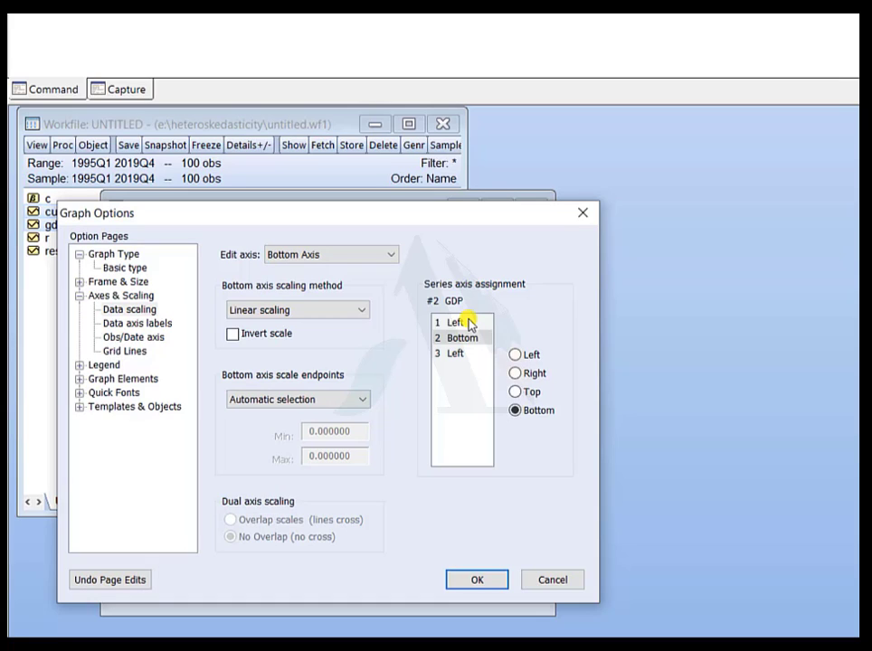
pyautogui.click(484, 582)
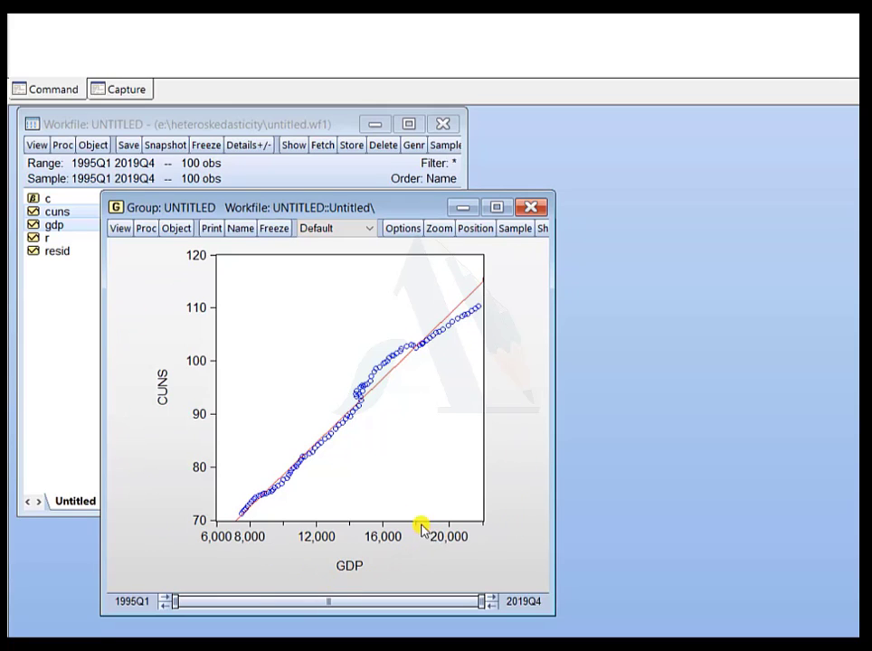
# Close and delete the untitled CUNS–GDP group, and open the cuns and r series as a group.
pyautogui.click(533, 211)
pyautogui.click(581, 390)
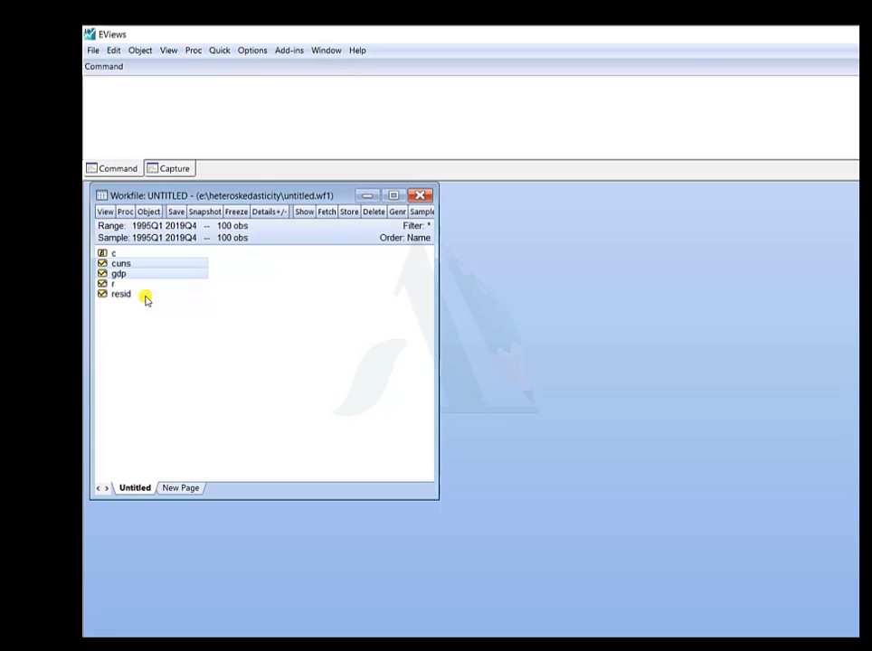
pyautogui.click(146, 295)
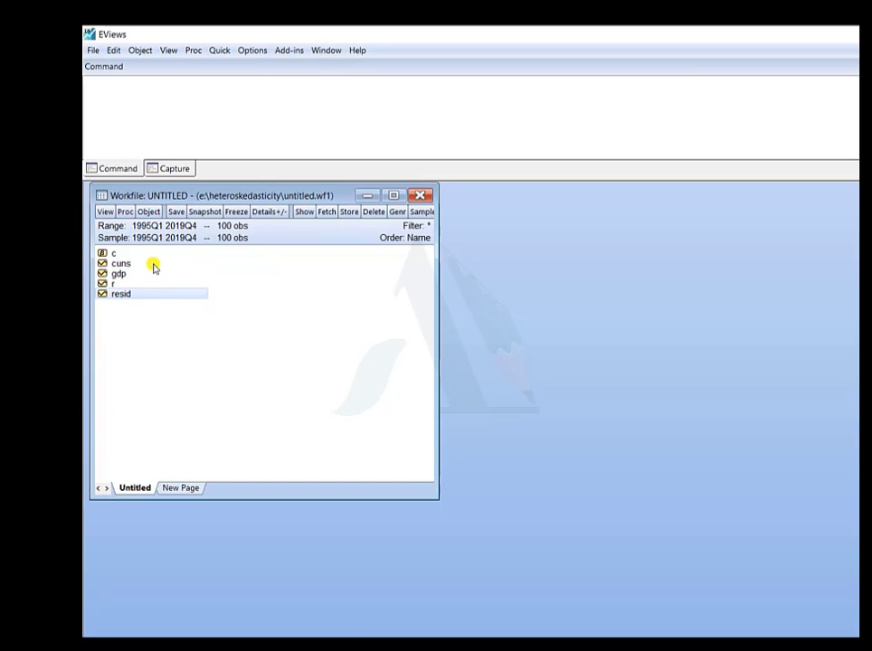
pyautogui.click(152, 265)
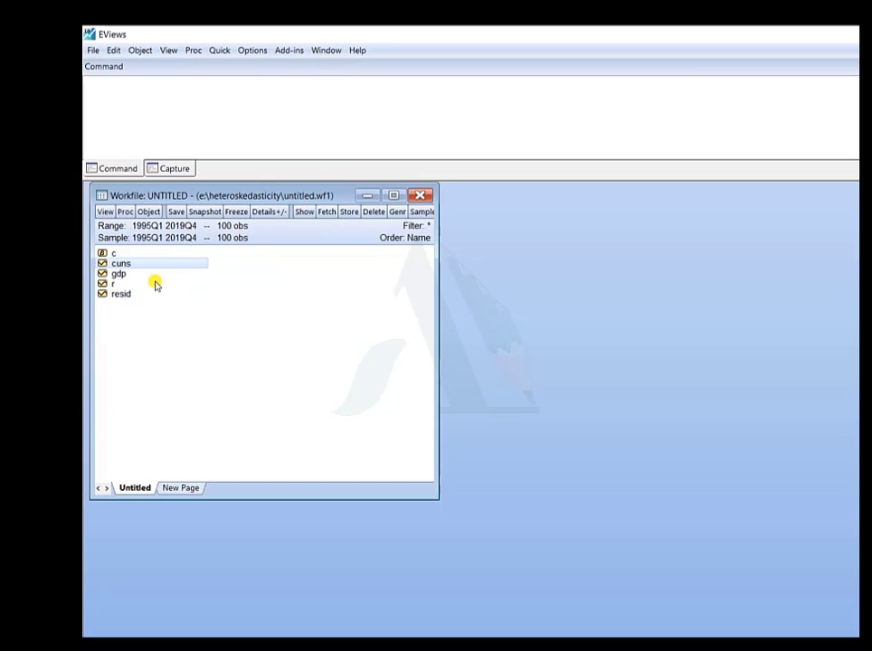
pyautogui.keyDown('ctrl'); pyautogui.click(155, 285); pyautogui.keyUp('ctrl')
pyautogui.rightClick(192, 263)
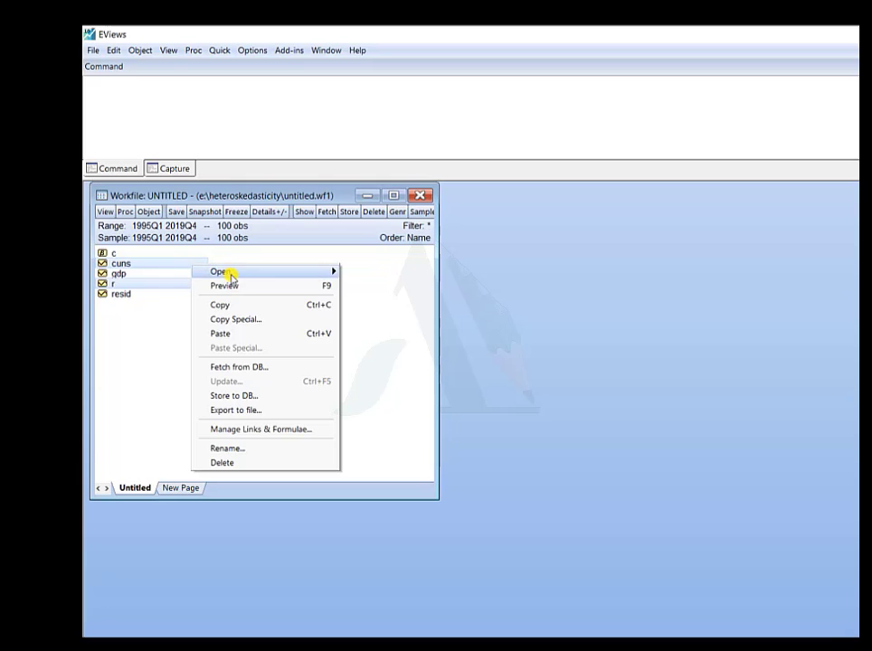
pyautogui.moveTo(230, 273)
pyautogui.click(397, 274)
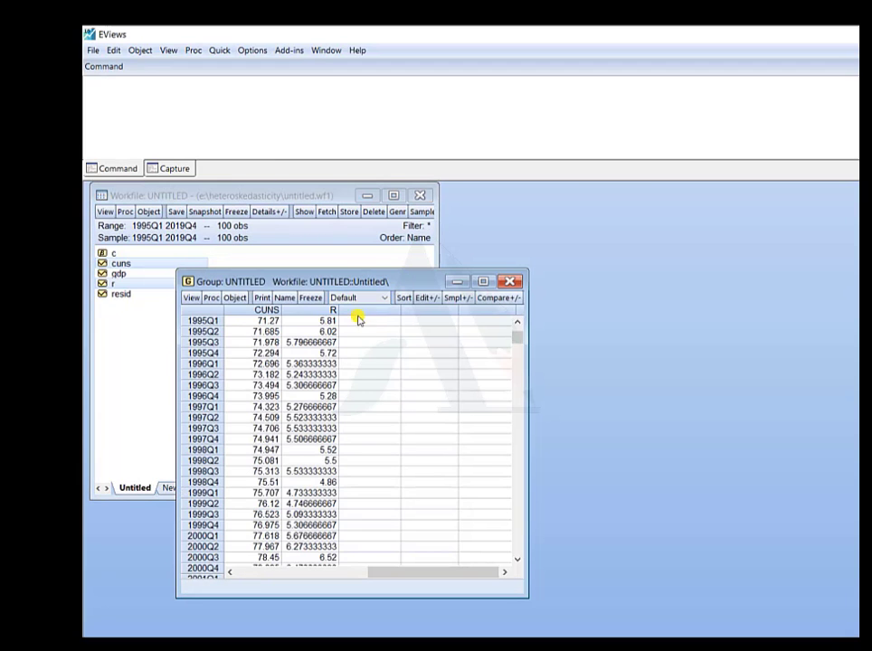
# Set up a graph of the cuns and r group as a Scatter type with a Regression Line fit.
pyautogui.click(191, 298)
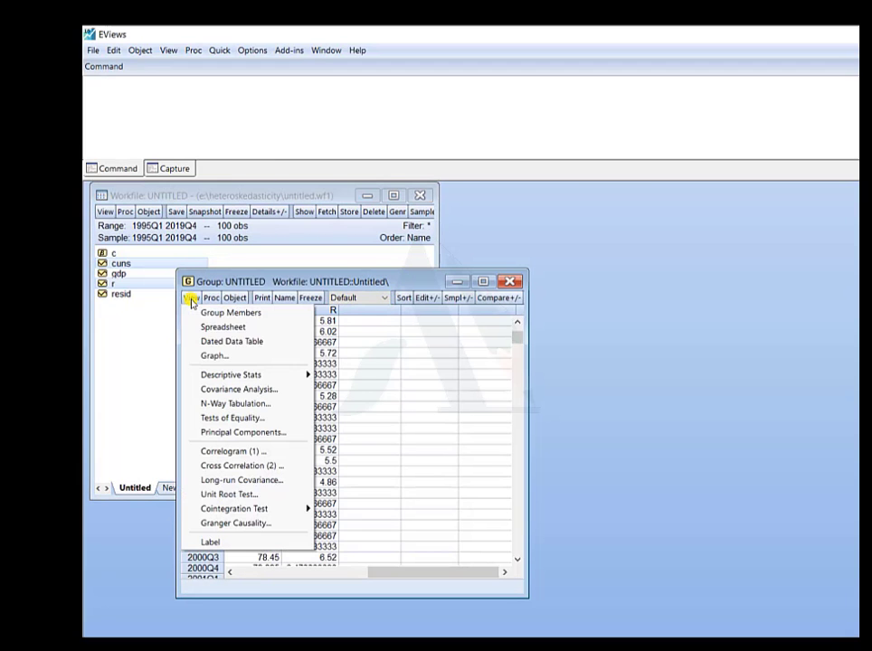
pyautogui.click(217, 356)
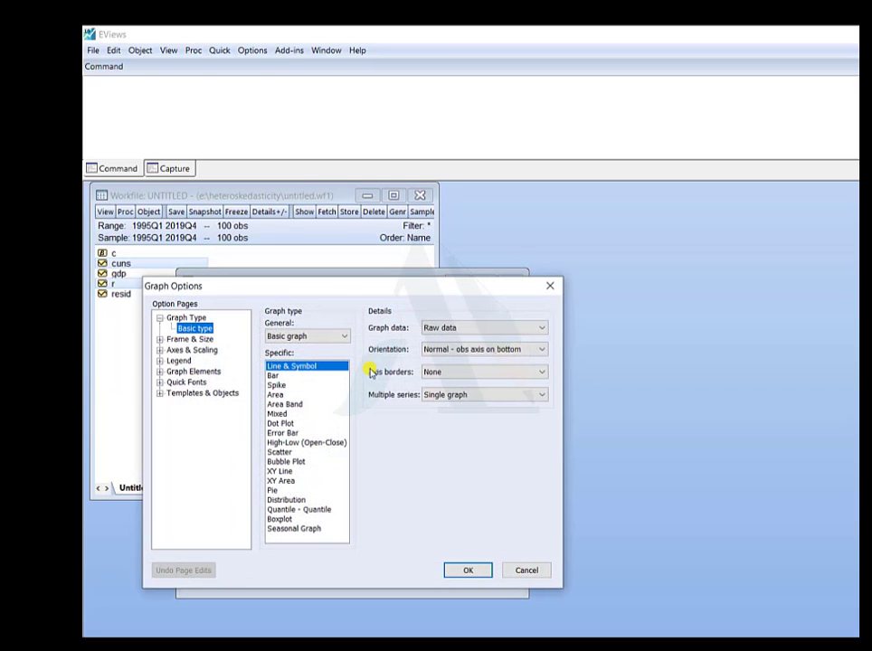
pyautogui.click(286, 452)
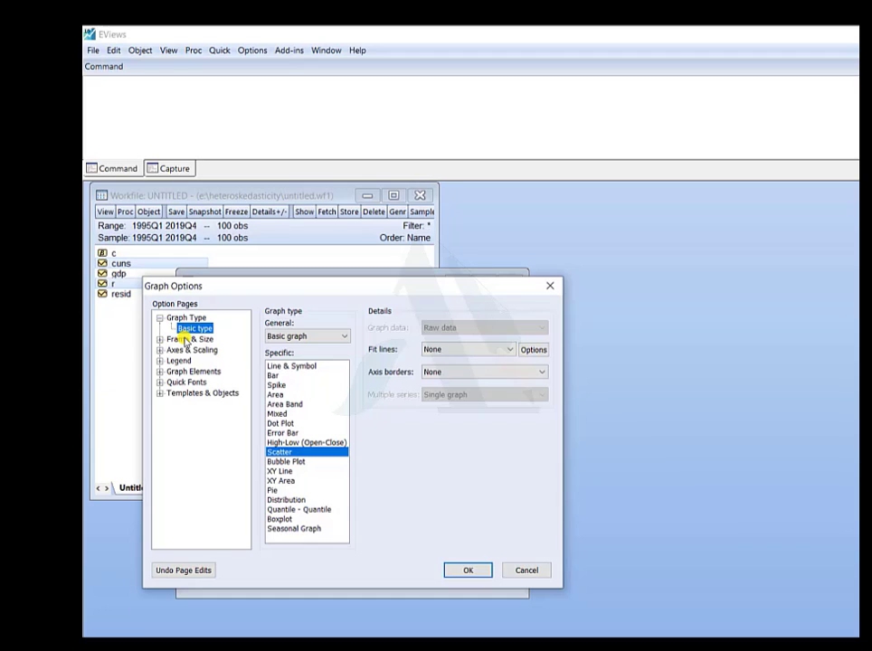
pyautogui.click(510, 351)
pyautogui.click(477, 373)
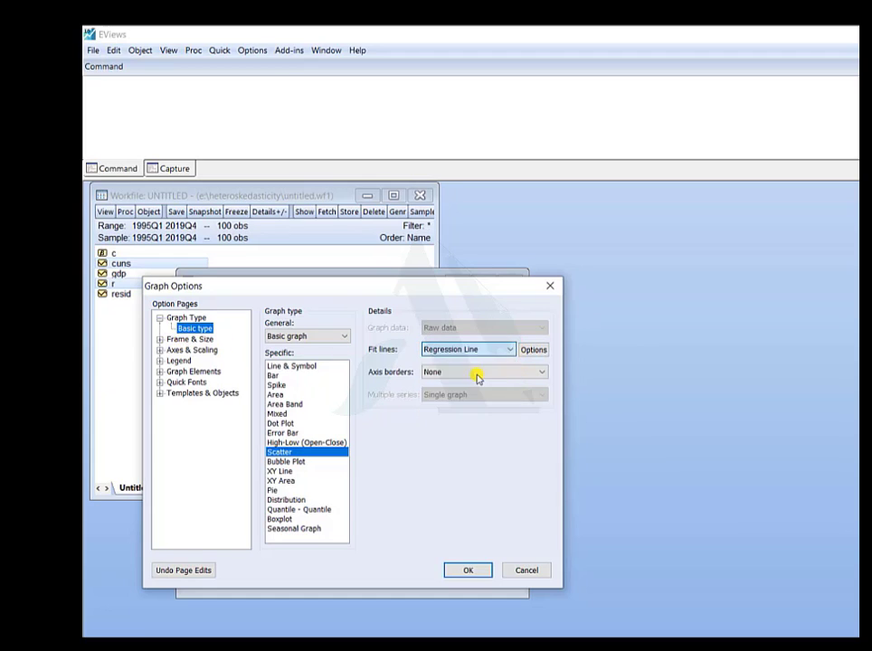
# Assign the R series to the bottom axis, check that CUNS uses the left axis, and draw the scatter plot.
pyautogui.click(183, 351)
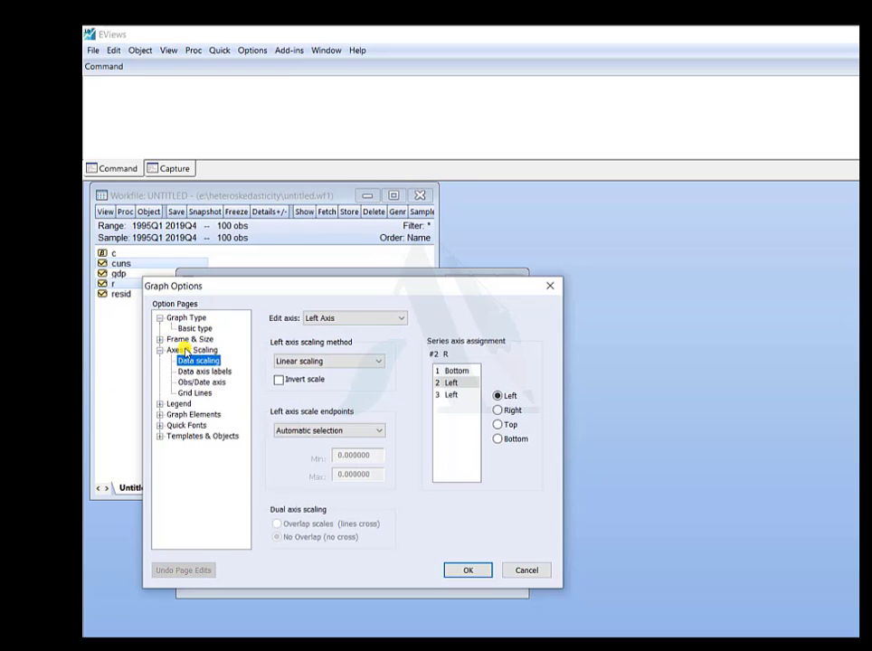
pyautogui.click(457, 372)
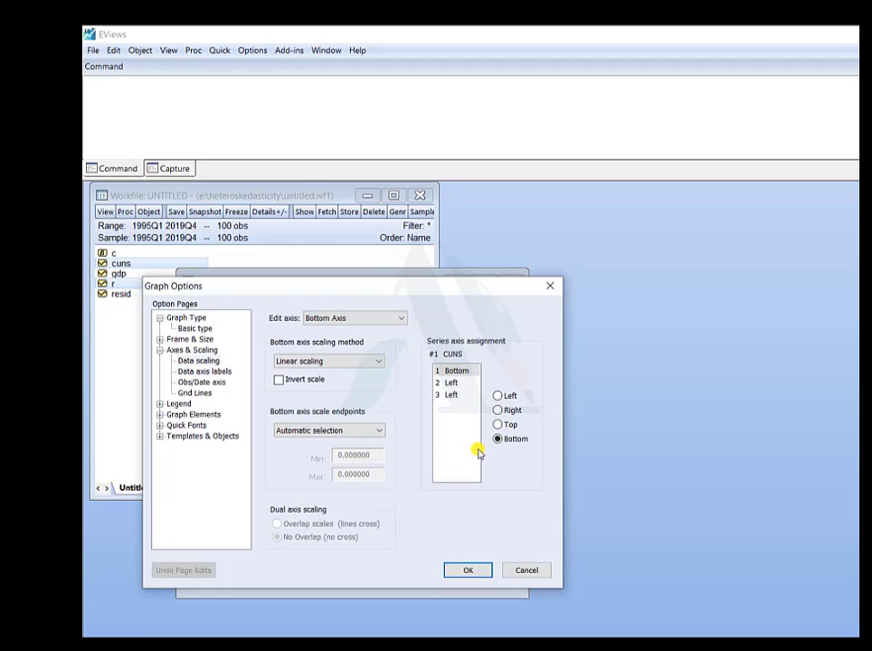
pyautogui.click(462, 383)
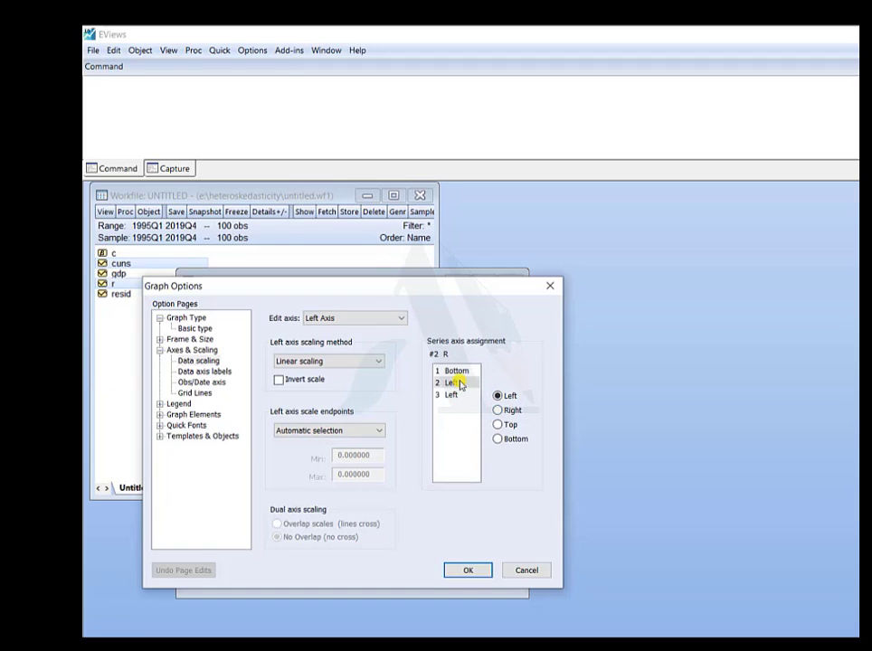
pyautogui.click(497, 438)
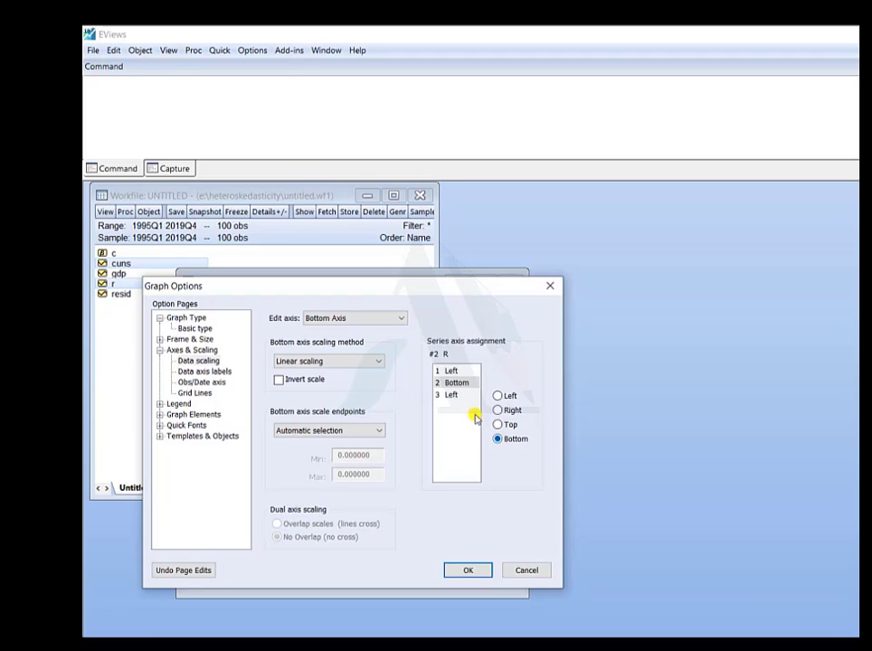
pyautogui.click(452, 371)
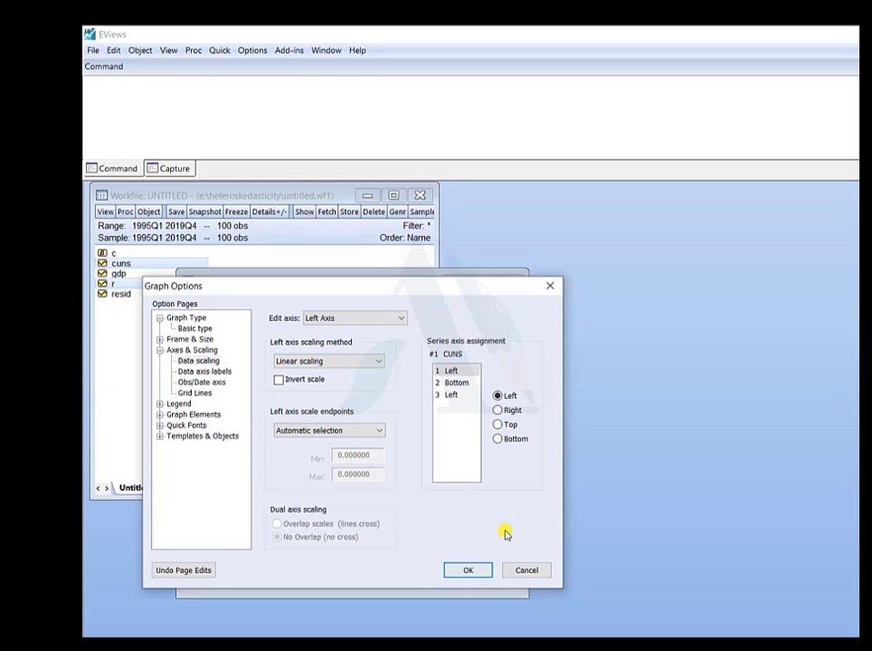
pyautogui.click(479, 571)
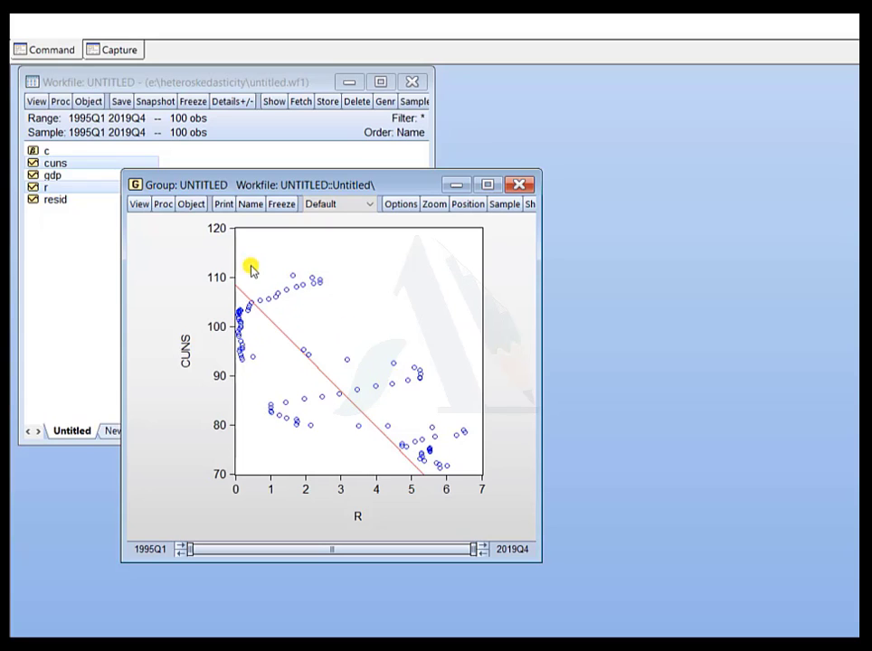
# Close and delete the untitled CUNS–R group, and estimate the equation cuns gdp r c by Least Squares over 1995q1 2019q4.
pyautogui.click(523, 186)
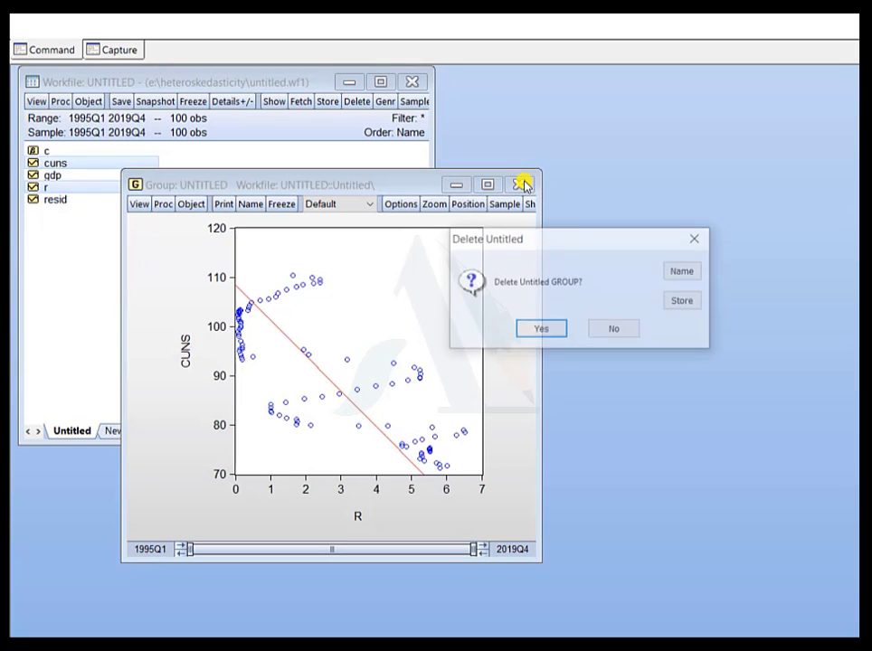
pyautogui.click(558, 336)
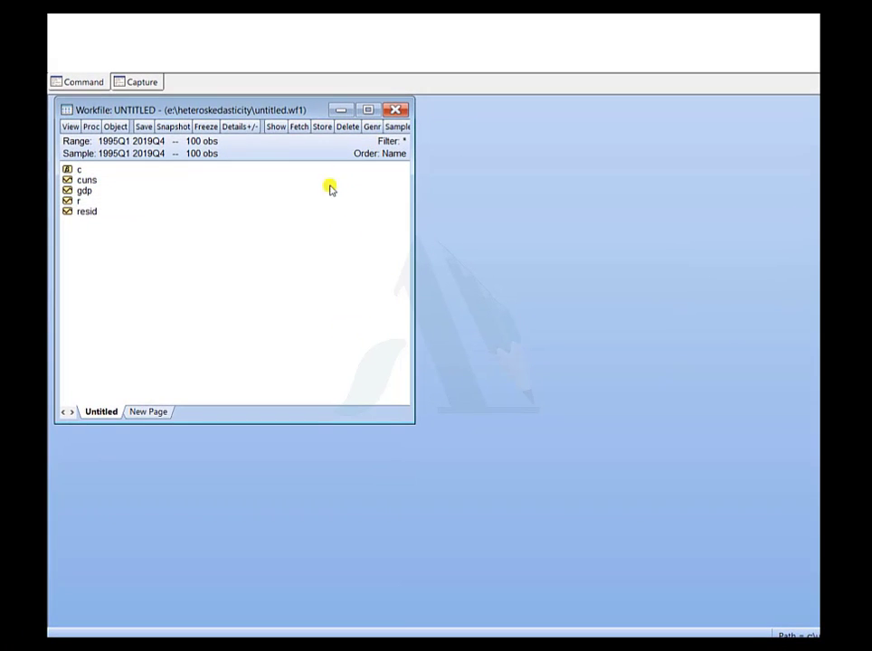
pyautogui.click(89, 181)
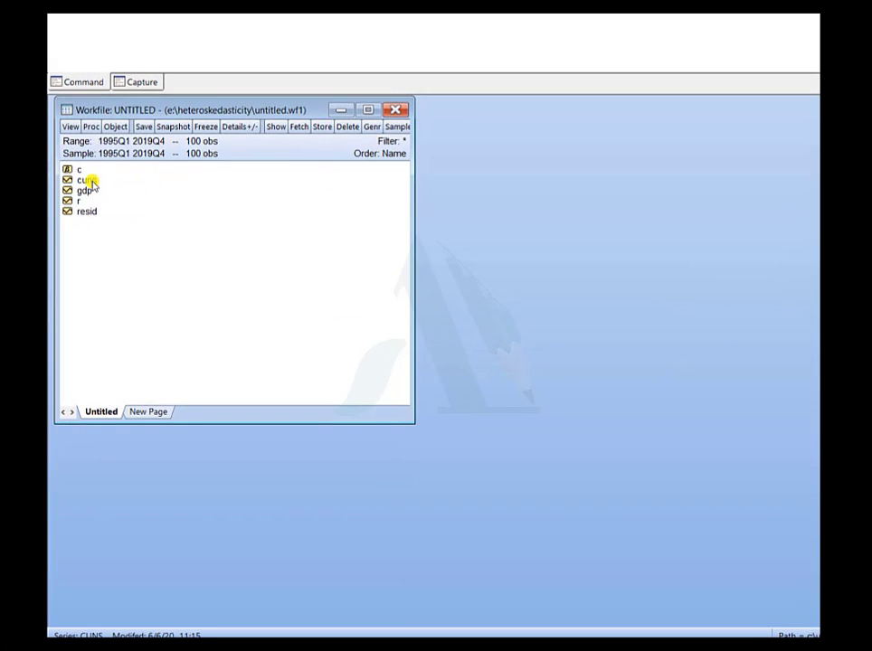
pyautogui.keyDown('ctrl'); pyautogui.click(84, 190); pyautogui.keyUp('ctrl')
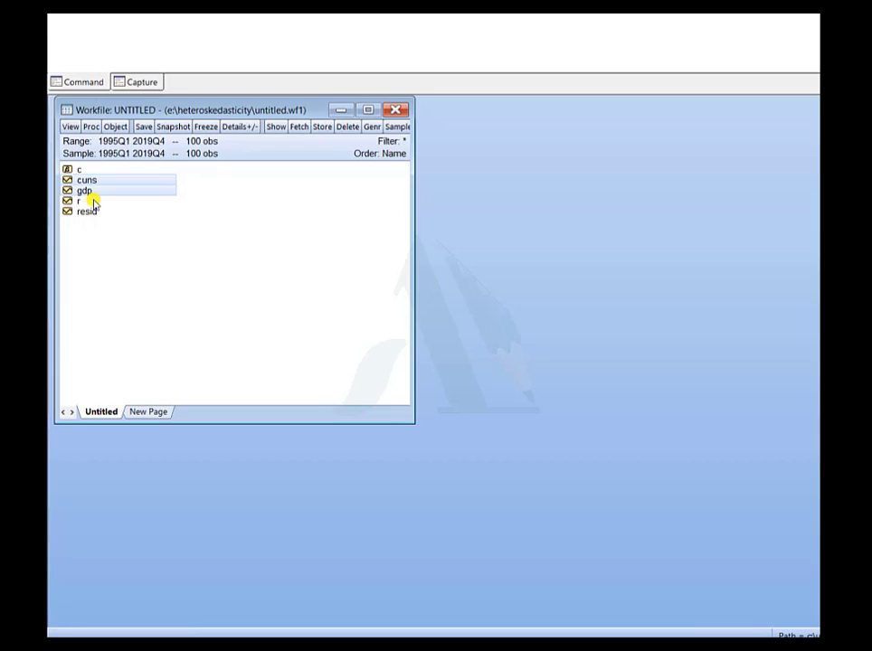
pyautogui.keyDown('ctrl'); pyautogui.click(94, 203); pyautogui.keyUp('ctrl')
pyautogui.rightClick(164, 181)
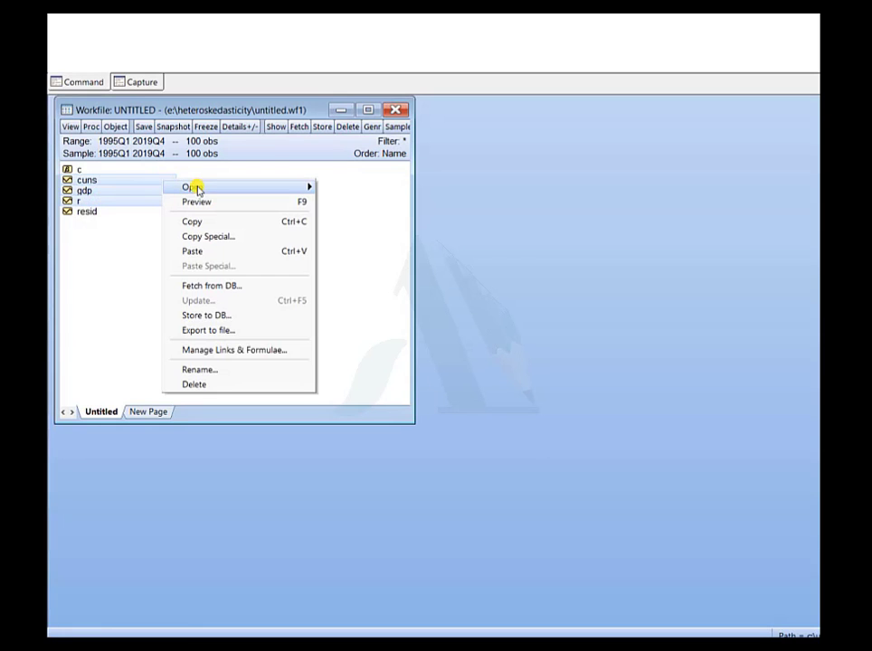
pyautogui.moveTo(307, 189)
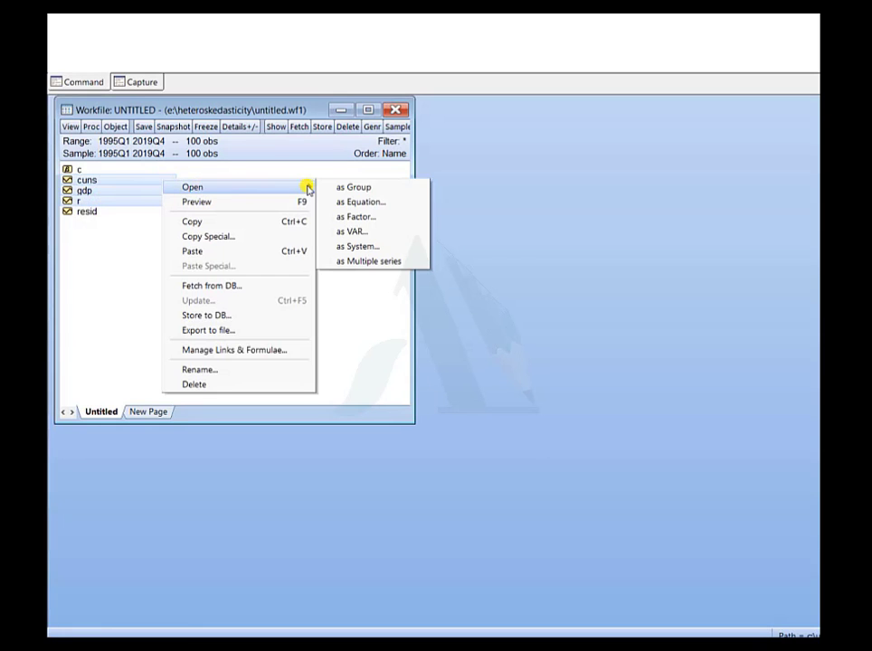
pyautogui.click(357, 202)
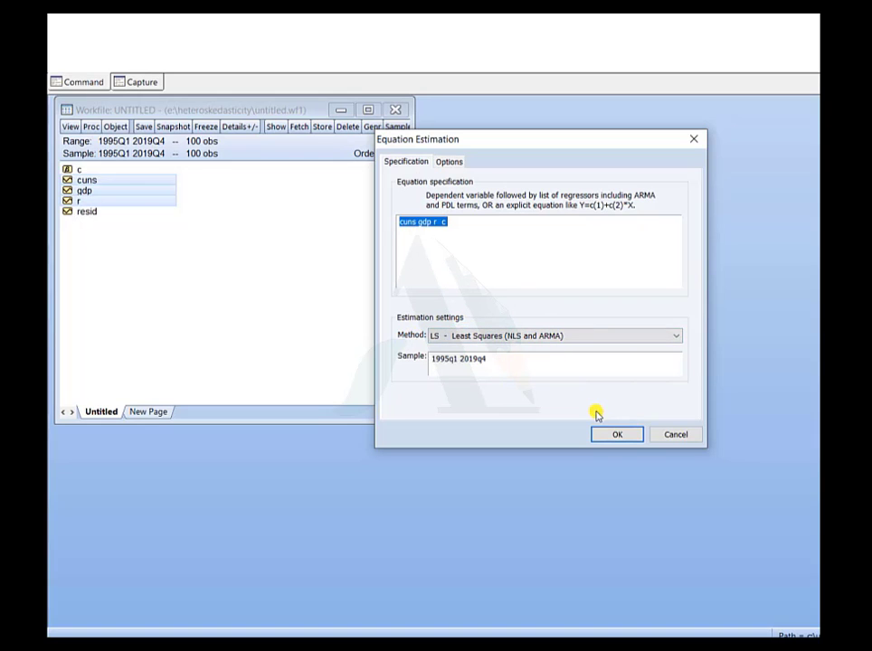
pyautogui.click(608, 436)
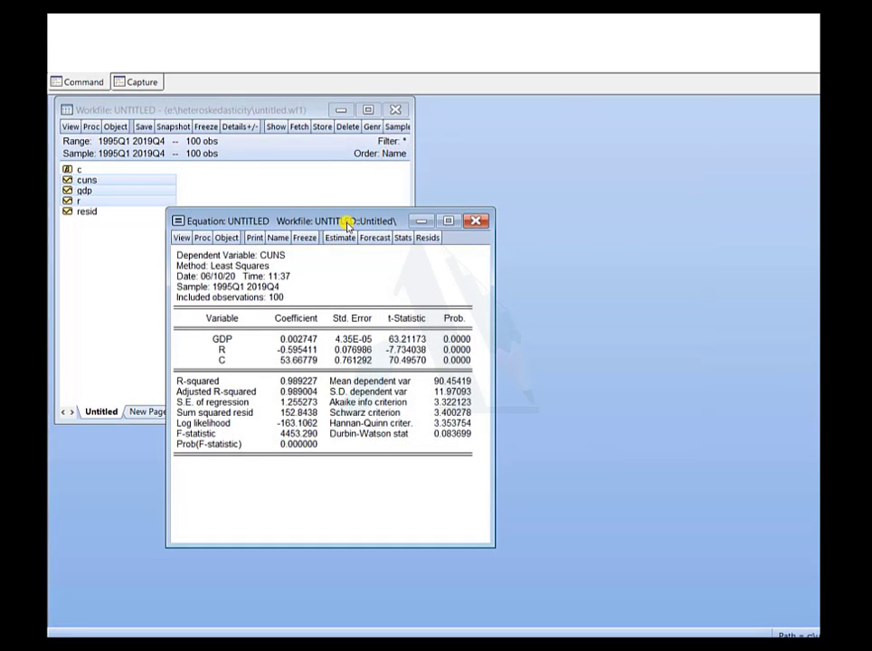
# Run the White heteroskedasticity test with cross terms on the equation's residuals, and enlarge the equation window to show the full output.
pyautogui.moveTo(347, 220); pyautogui.dragTo(343, 121)
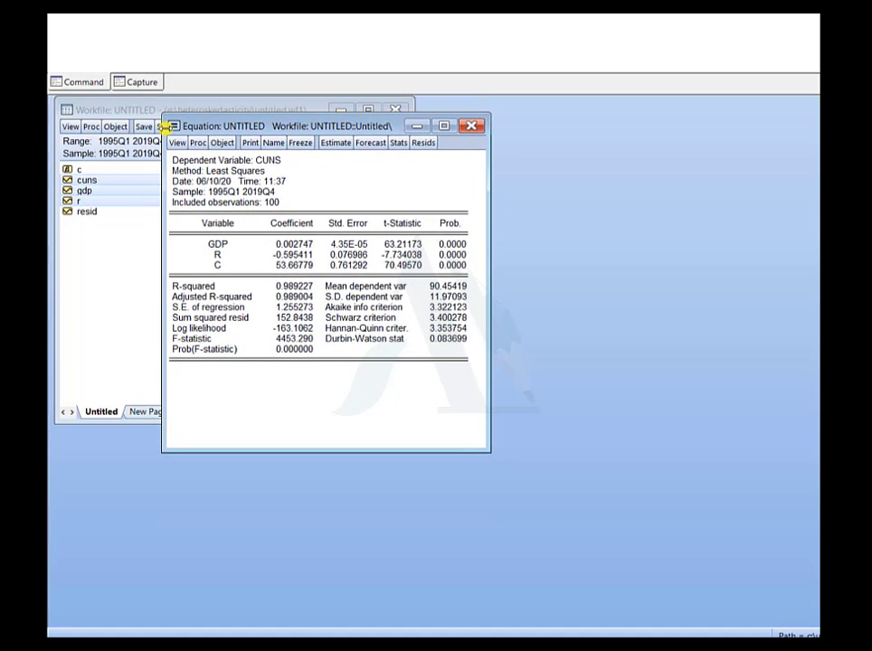
pyautogui.click(177, 144)
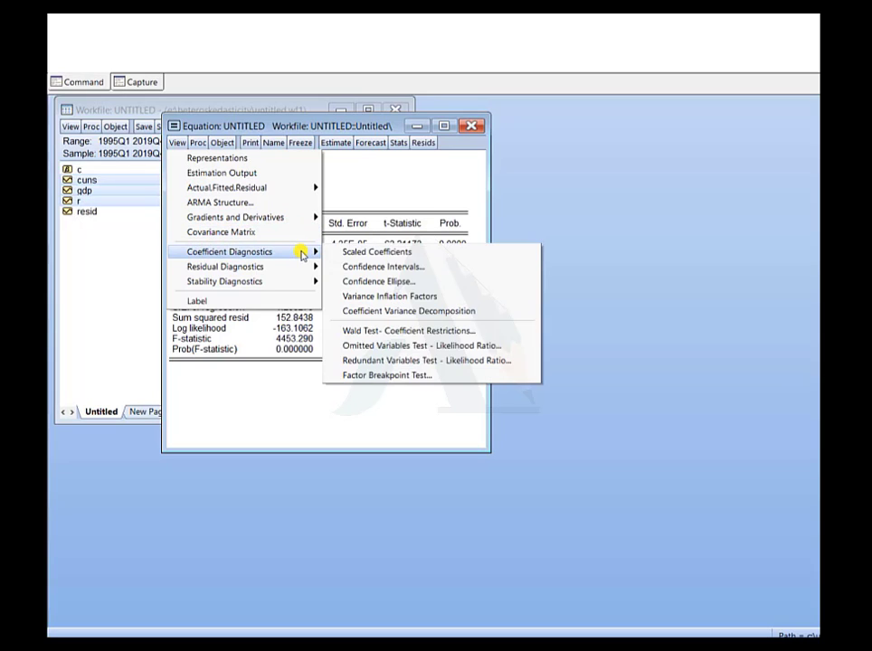
pyautogui.moveTo(316, 267)
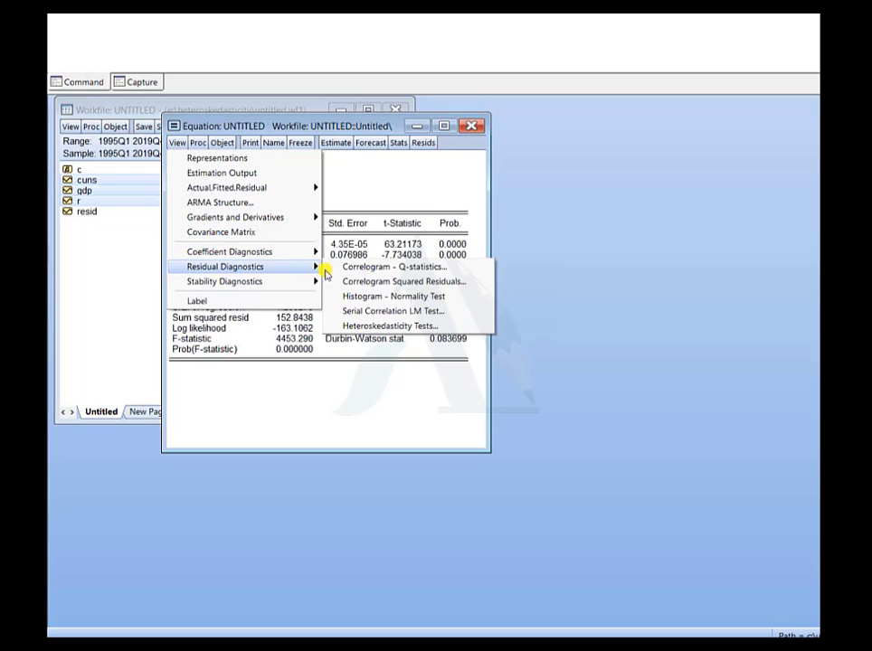
pyautogui.click(385, 326)
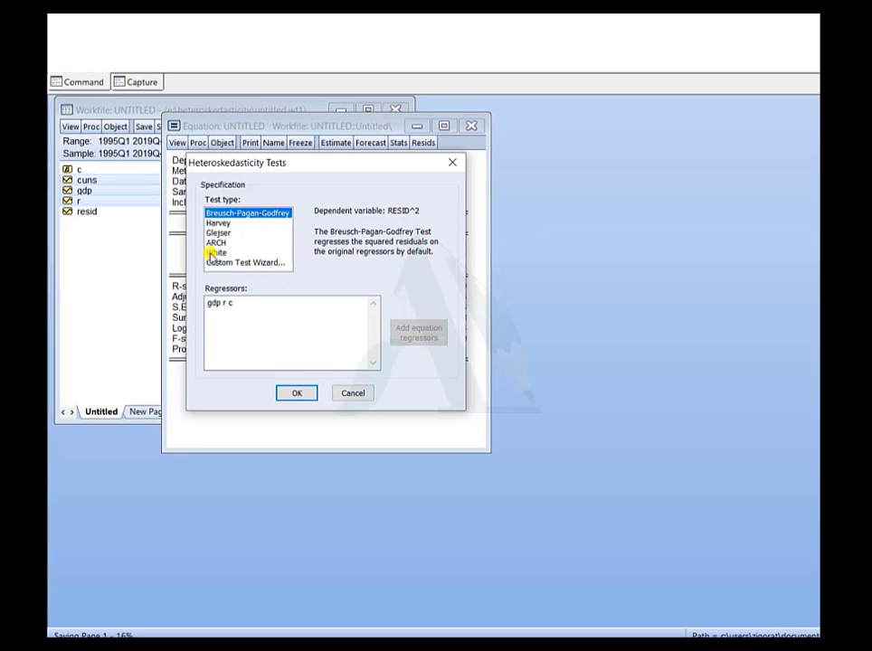
pyautogui.click(213, 252)
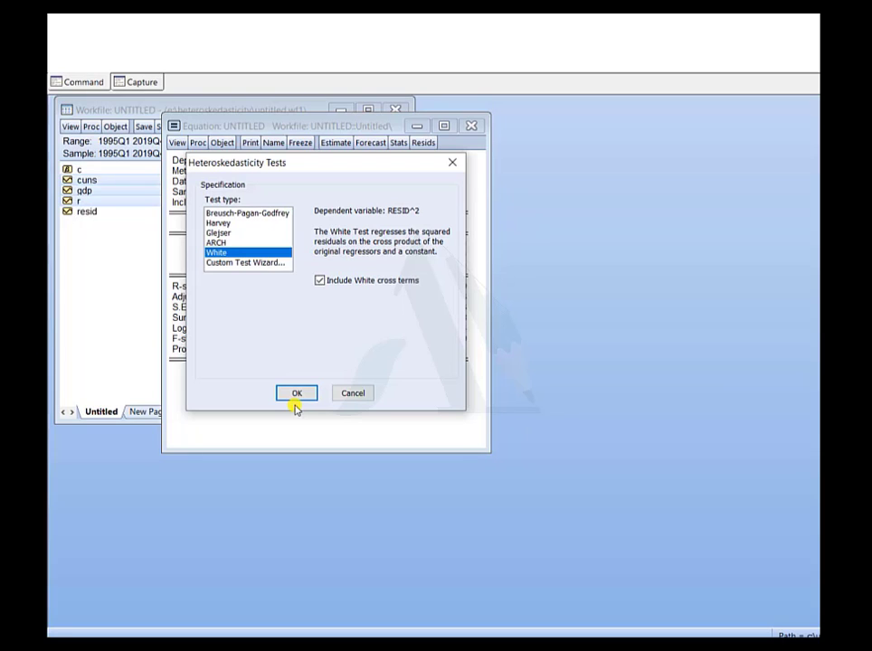
pyautogui.click(297, 395)
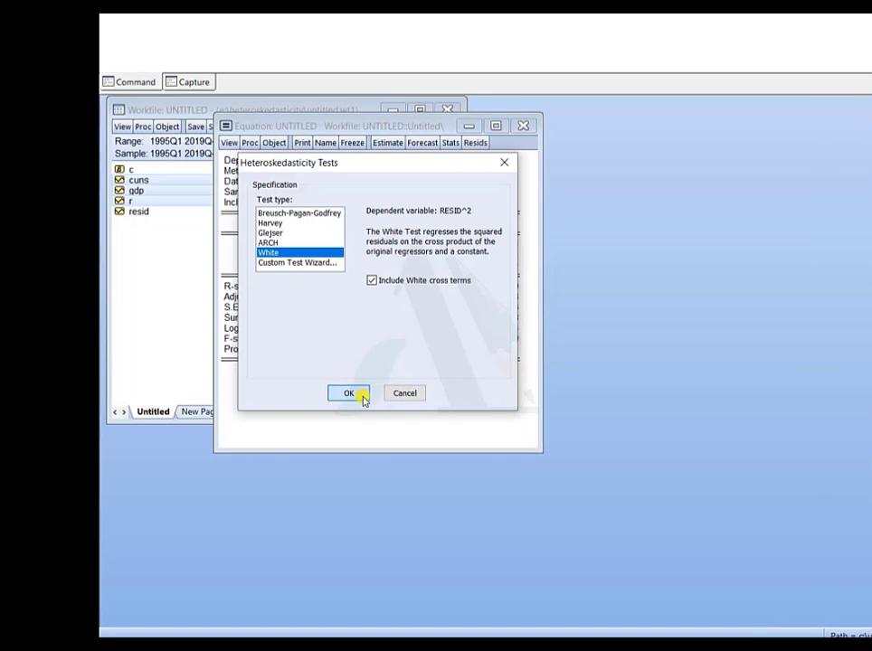
pyautogui.click(309, 397)
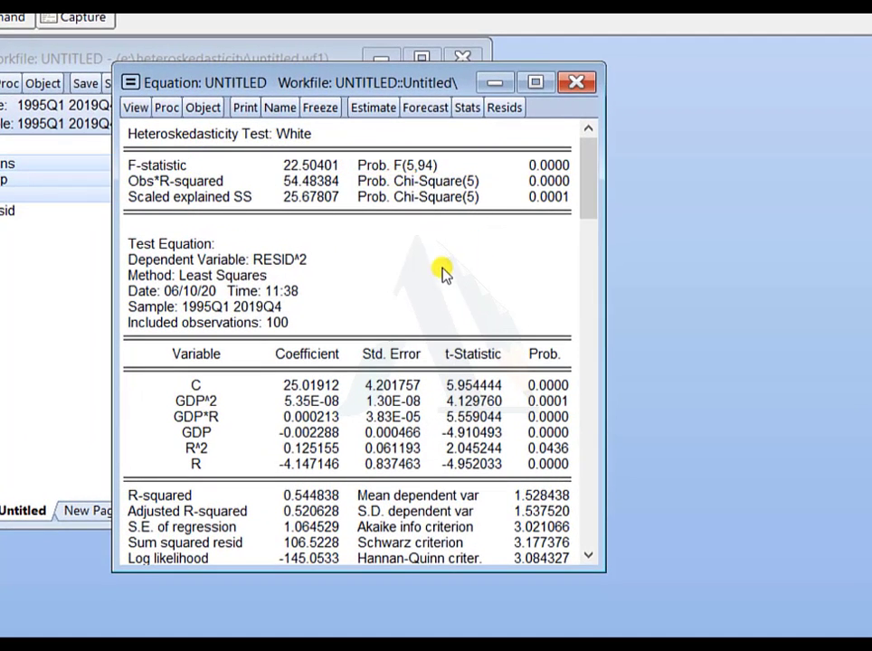
pyautogui.moveTo(599, 568); pyautogui.dragTo(621, 641)
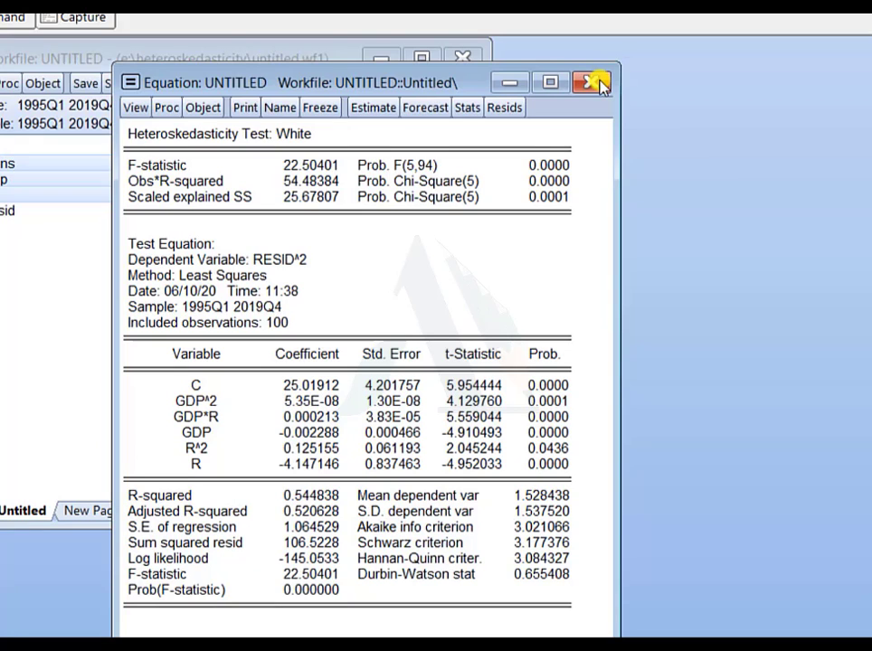
# Decline deleting the untitled equation, and re-estimate cuns gdp r c with the same Least Squares settings.
pyautogui.click(595, 83)
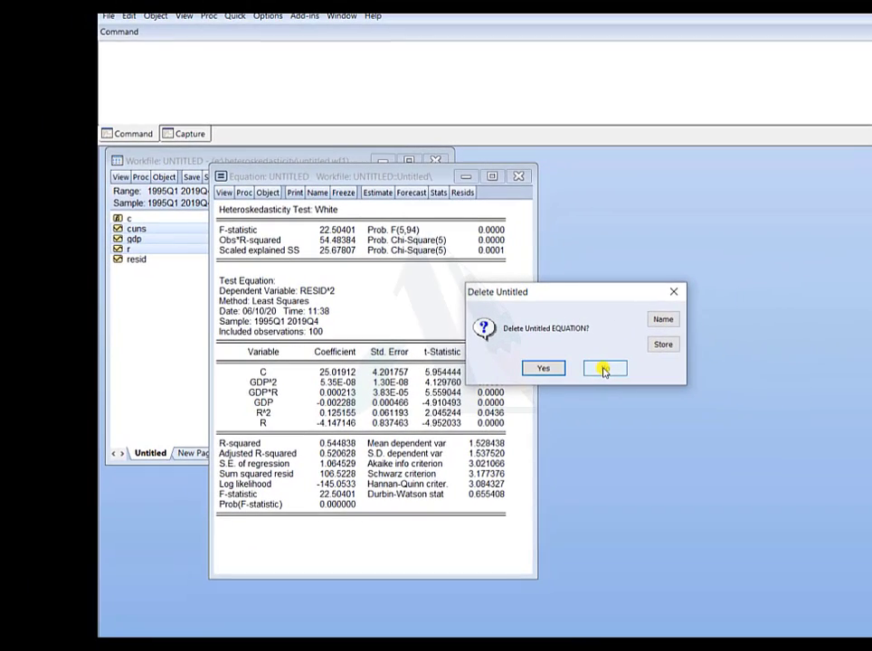
pyautogui.click(604, 370)
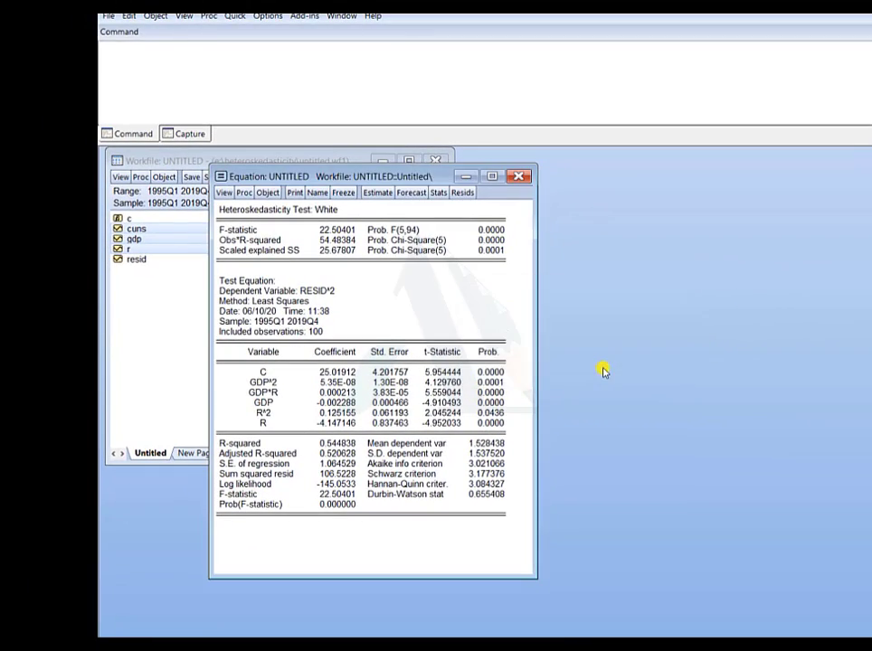
pyautogui.click(381, 194)
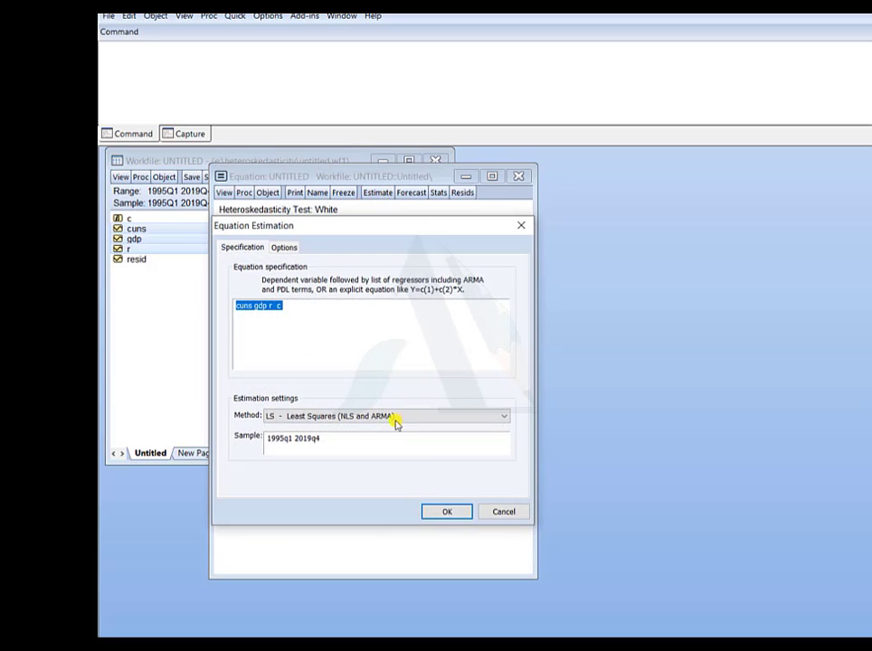
pyautogui.click(455, 511)
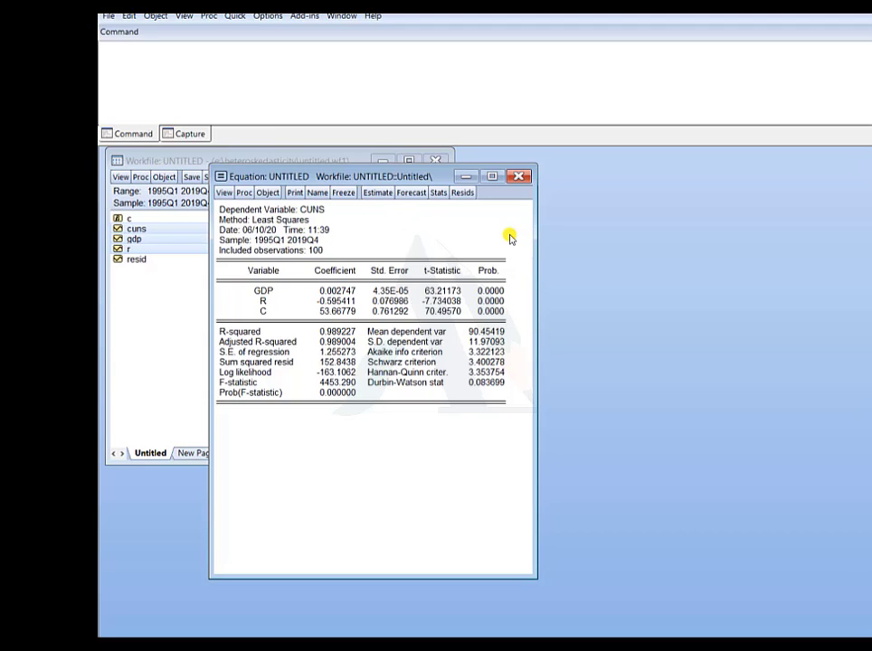
# Re-estimate the equation with the coefficient covariance method set to Huber-White.
pyautogui.click(372, 193)
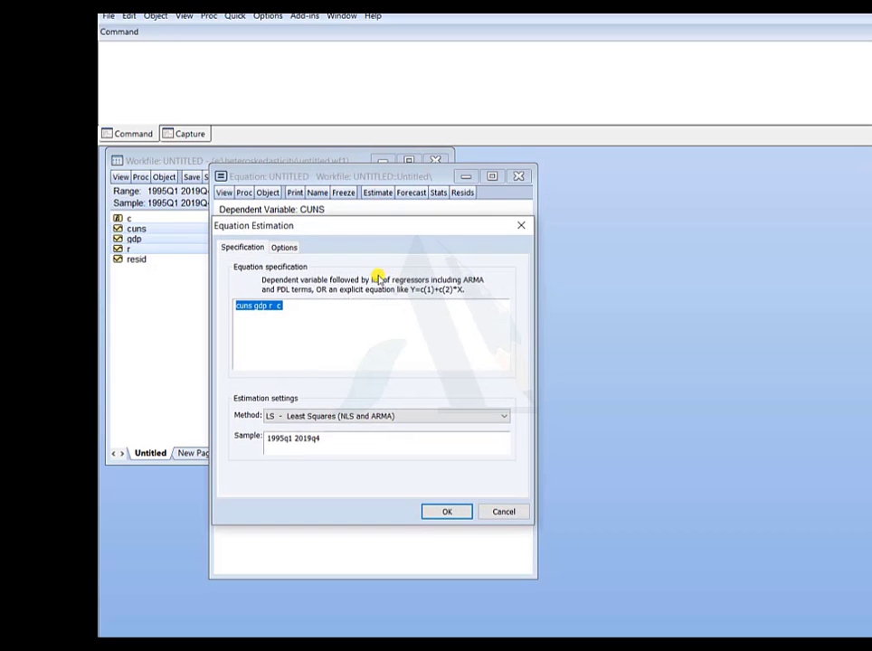
pyautogui.click(284, 248)
pyautogui.click(331, 284)
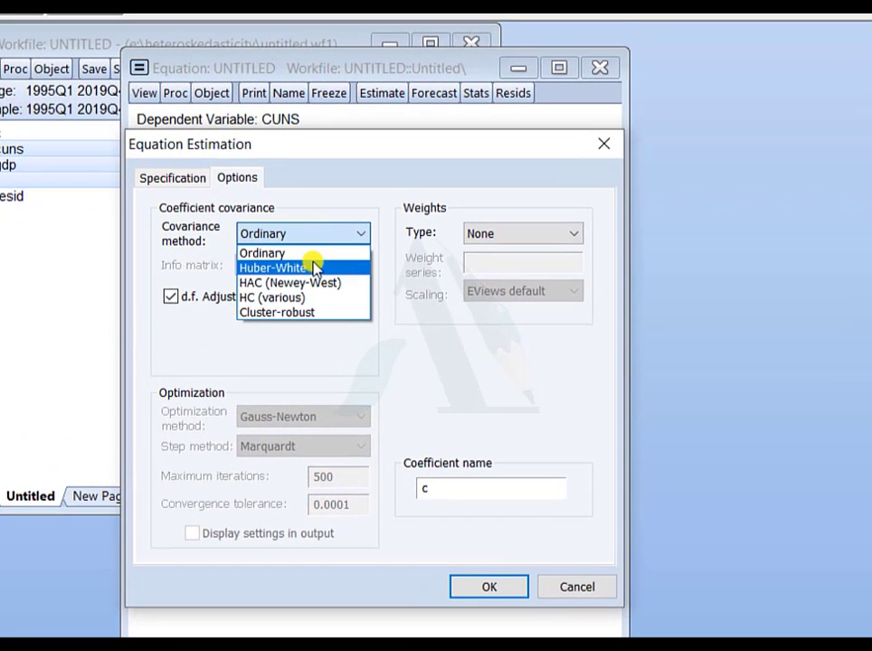
pyautogui.click(314, 268)
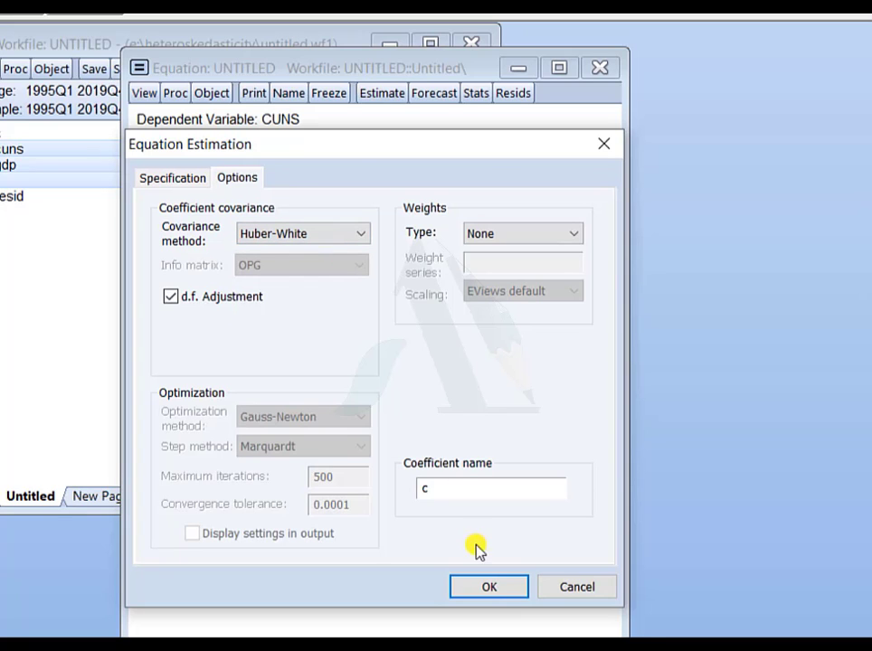
pyautogui.click(489, 588)
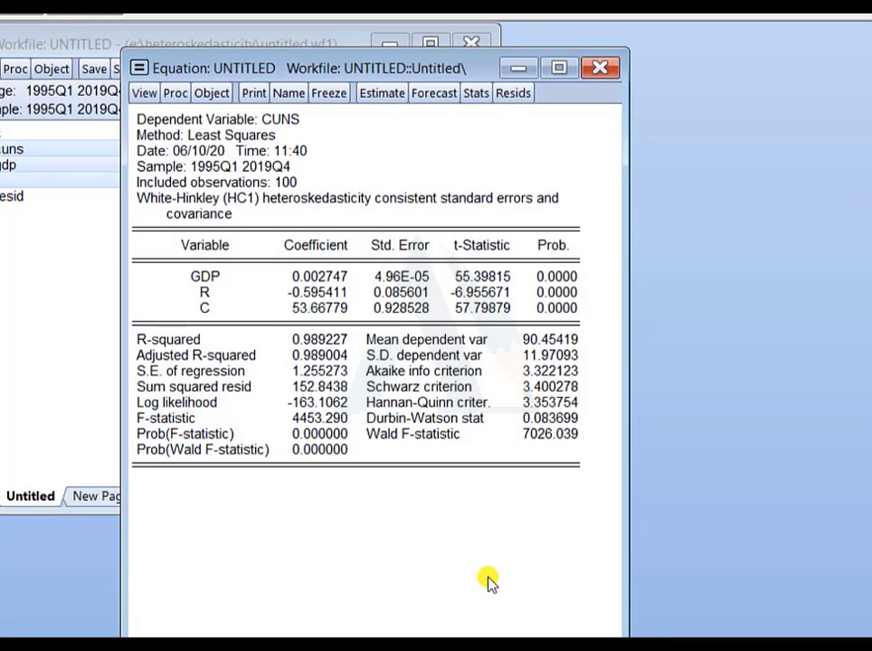